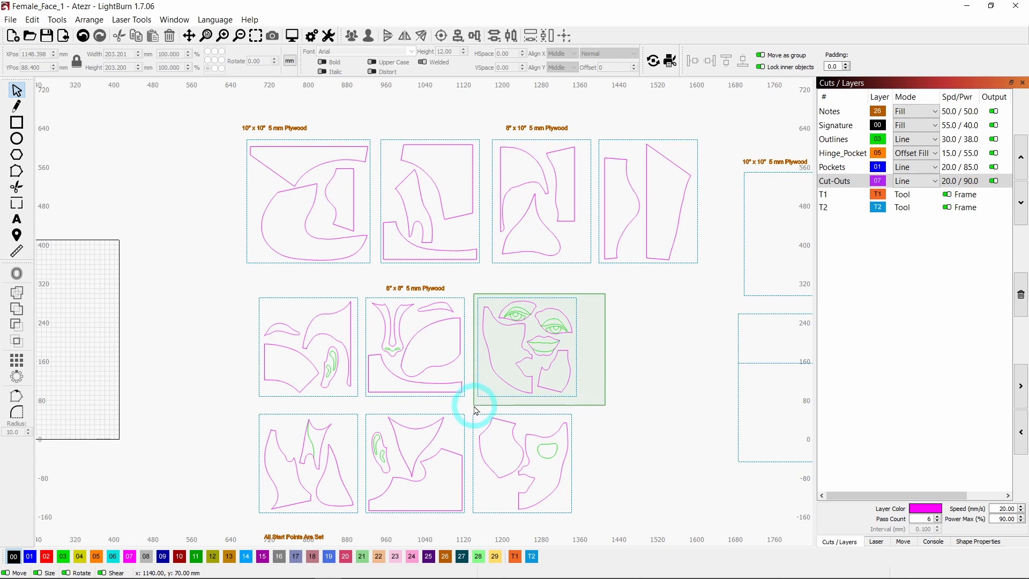
Move the selected panel with the eyes and lips onto the empty work bed and scale it to 211.453 mm wide
scroll(528, 383, "down", 1)
scroll(528, 387, "down", 1)
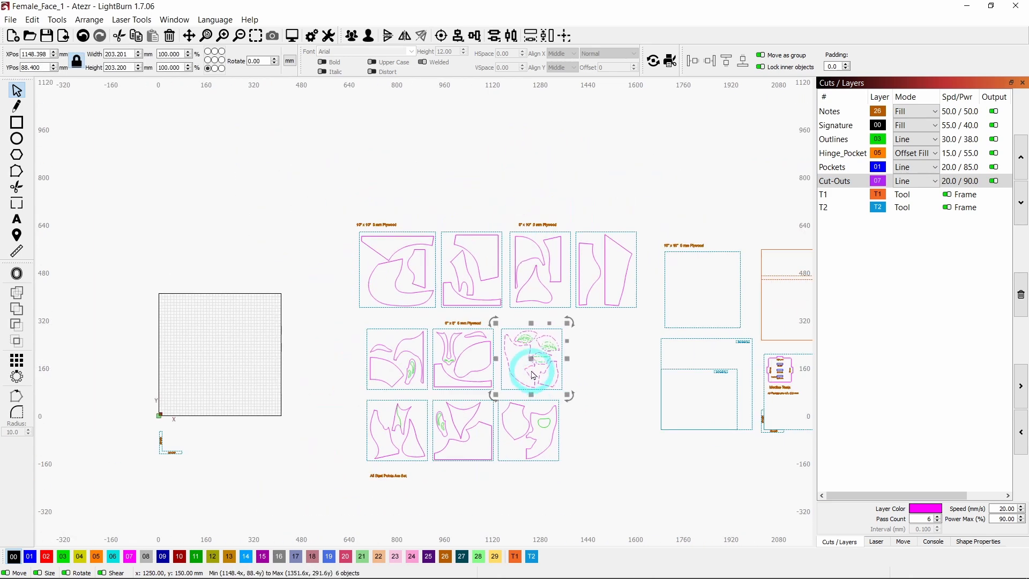
left_click_drag(530, 365, 254, 373)
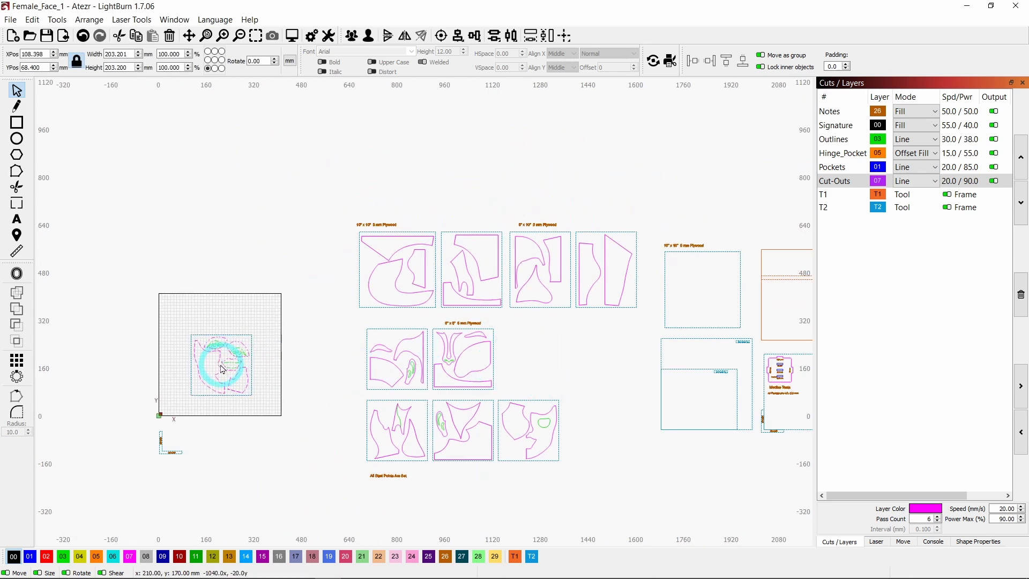
scroll(186, 66, "up", 4)
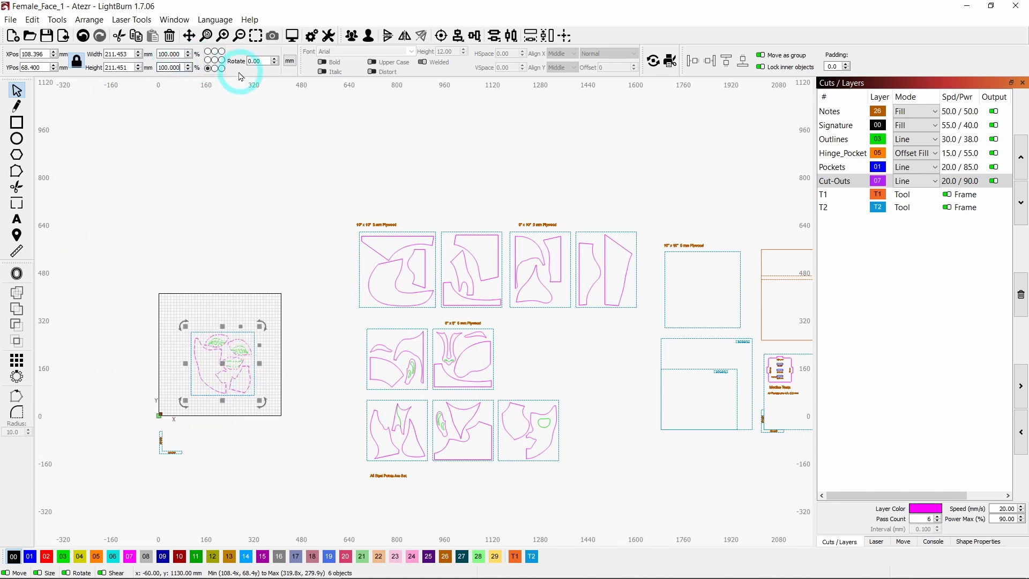
Position the selected panel at X 60 mm and Y 60 mm on the work bed
left_click(32, 54)
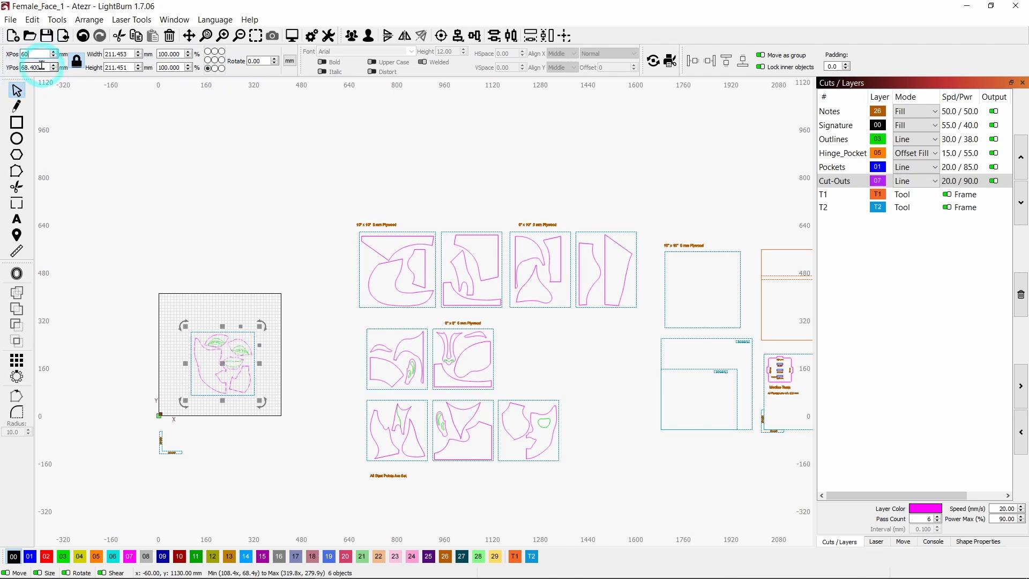
key("Tab")
type("60")
key("Return")
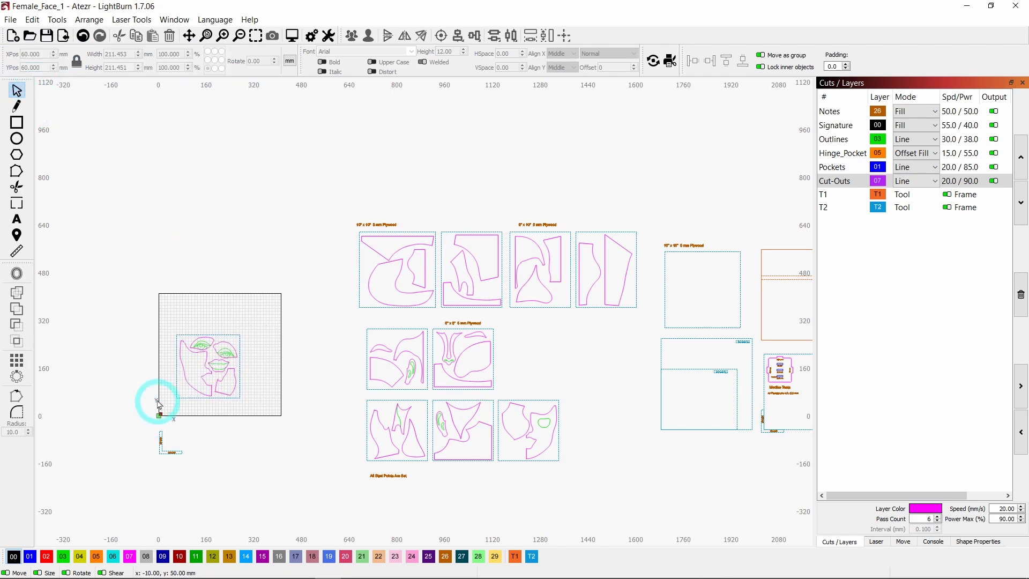
Activate the tab placement tool and set the Cut-Outs layer to automatic tab generation with 8 tabs per shape
scroll(151, 413, "up", 5)
scroll(203, 342, "up", 1)
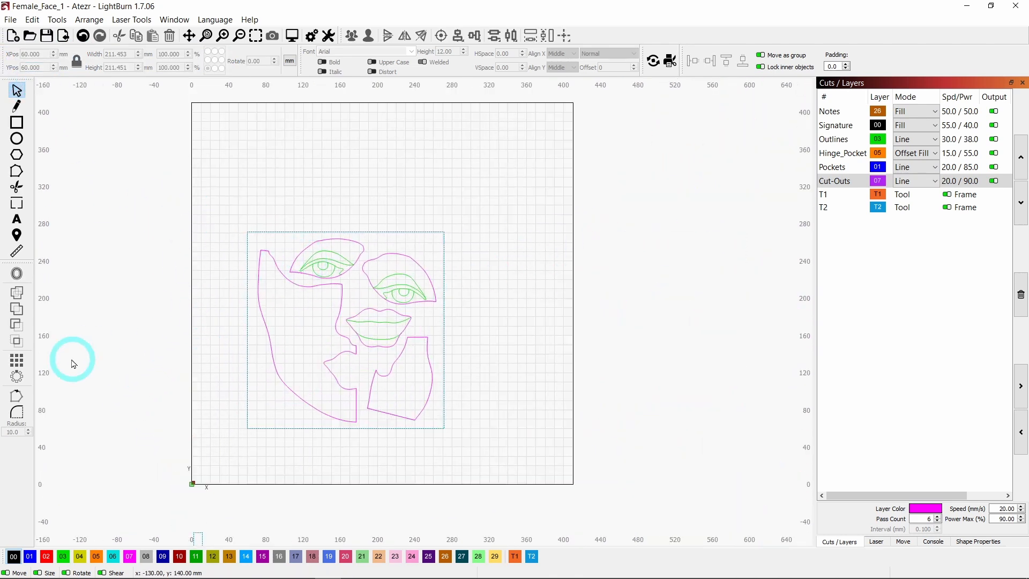
left_click(17, 208)
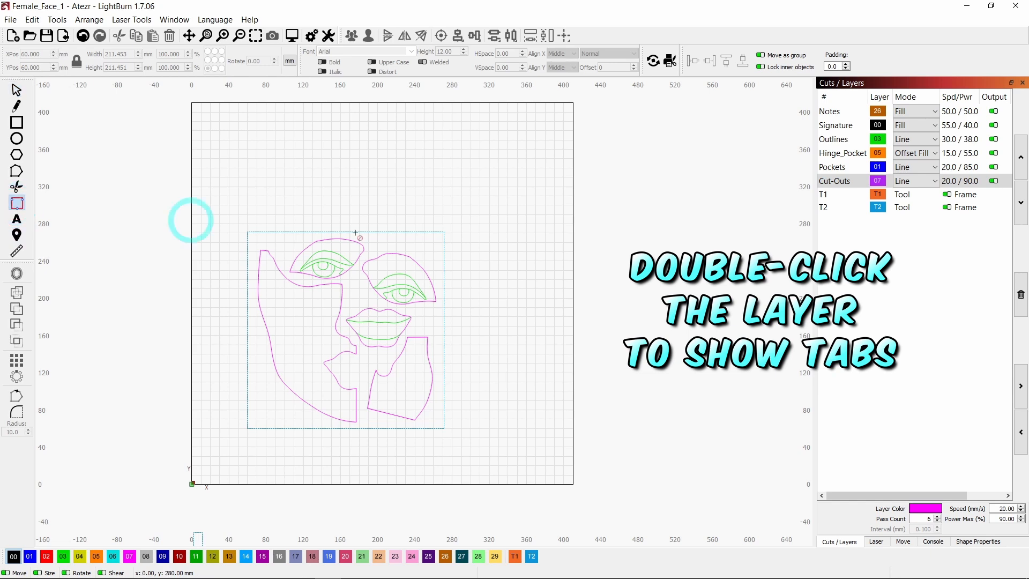
double_click(951, 181)
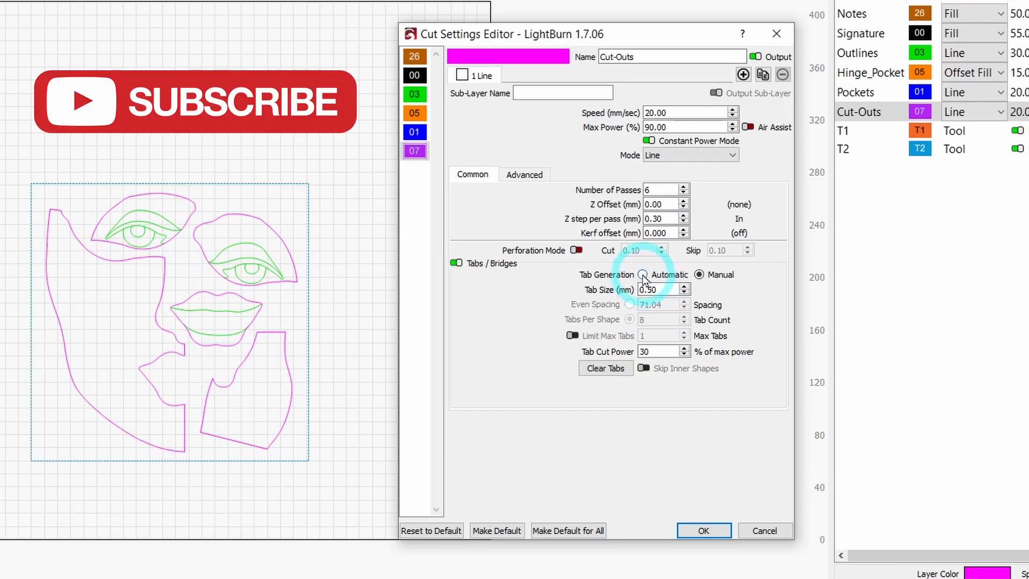
left_click(642, 274)
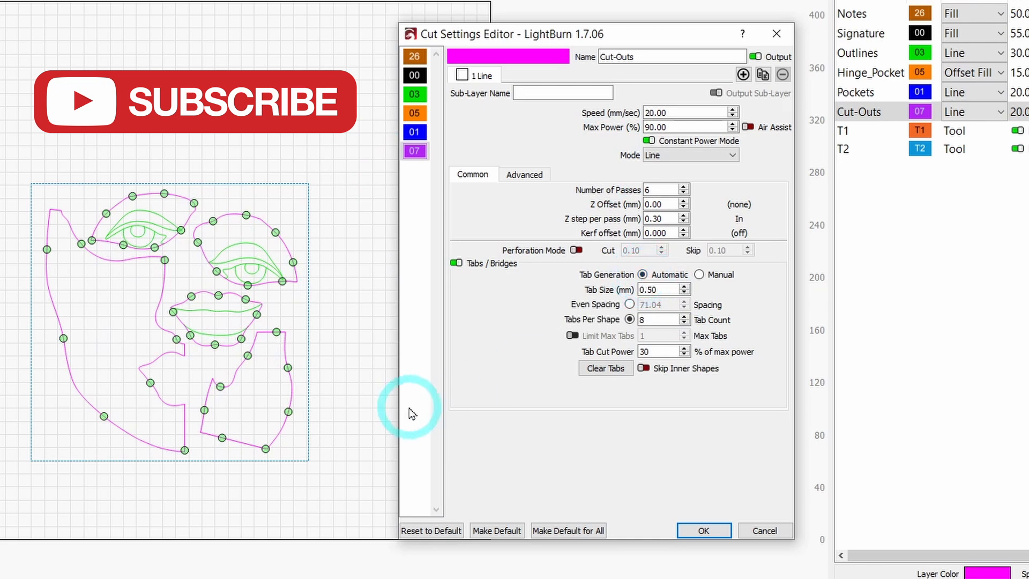
left_click(643, 319)
type("8")
left_click(661, 290)
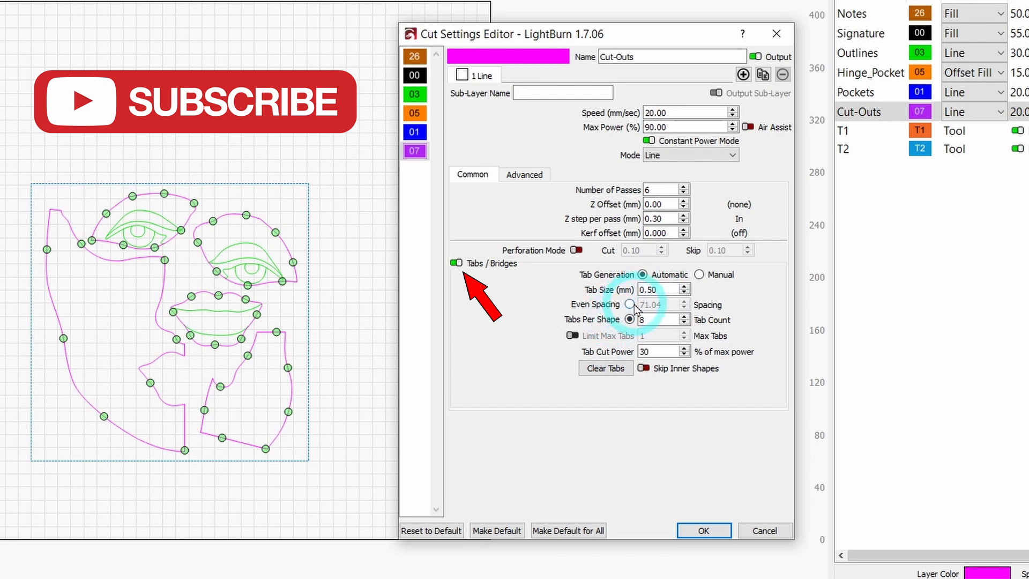
Switch the automatic tabs to even spacing and raise the spacing to 77.04
left_click(629, 305)
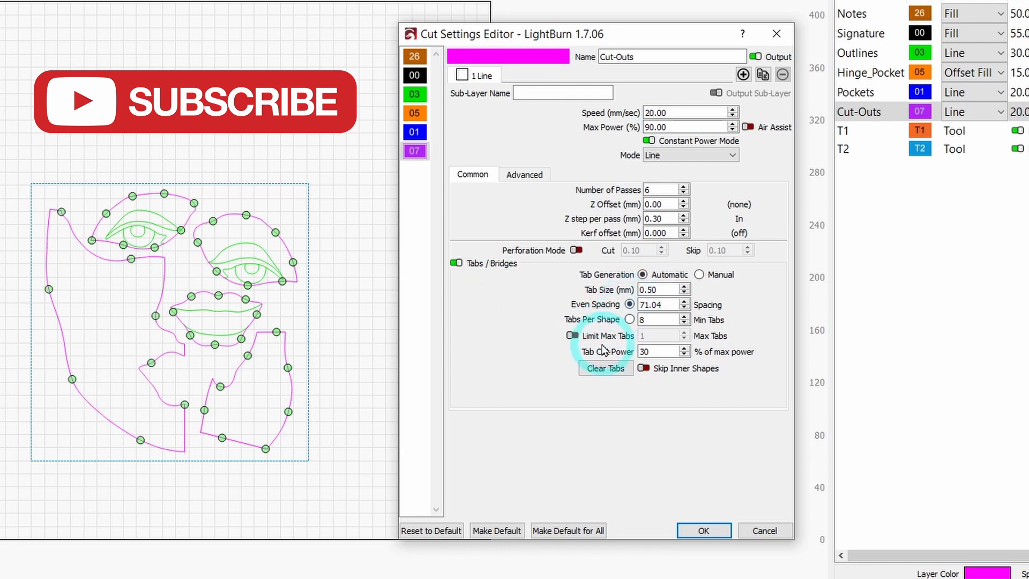
left_click(684, 301)
left_click(685, 302)
left_click(684, 302)
left_click(684, 301)
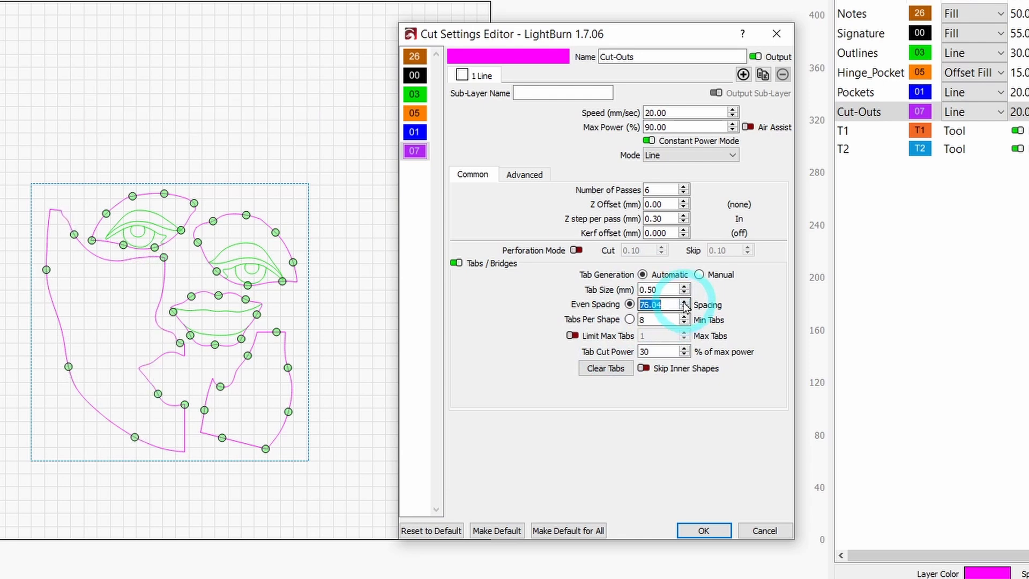
left_click(630, 306)
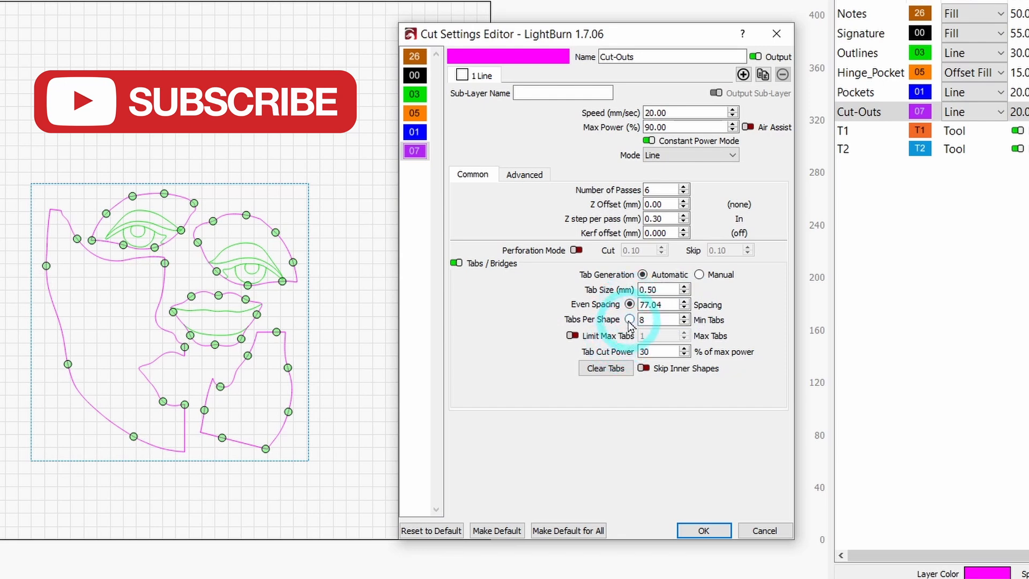
Switch back to a fixed number of tabs per shape and reduce the tab count to 6
left_click(630, 320)
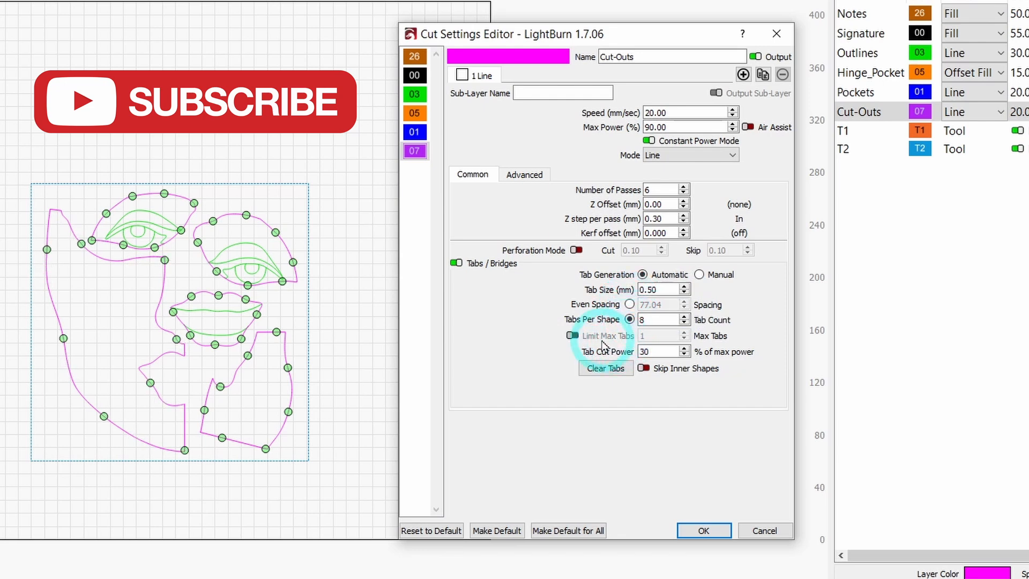
left_click(684, 323)
left_click(684, 323)
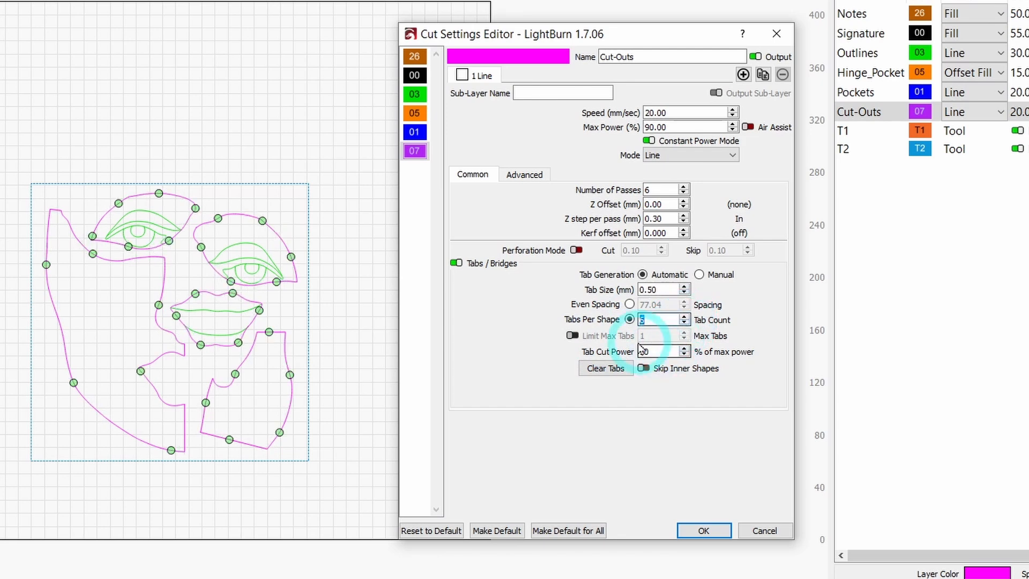
Use even tab spacing of 71.04 with a minimum of 4 tabs per shape
left_click(630, 304)
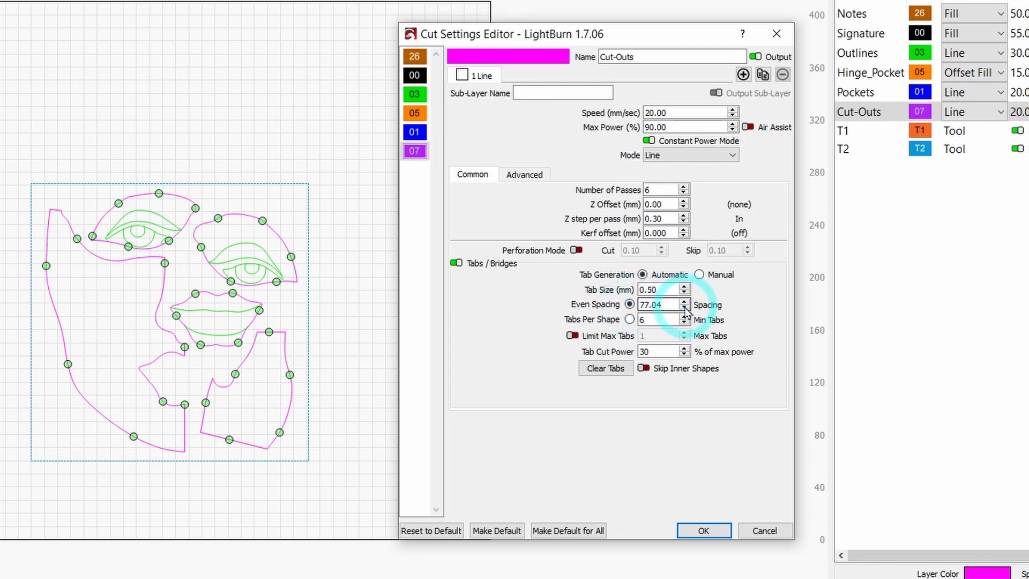
scroll(685, 310, "down", 6)
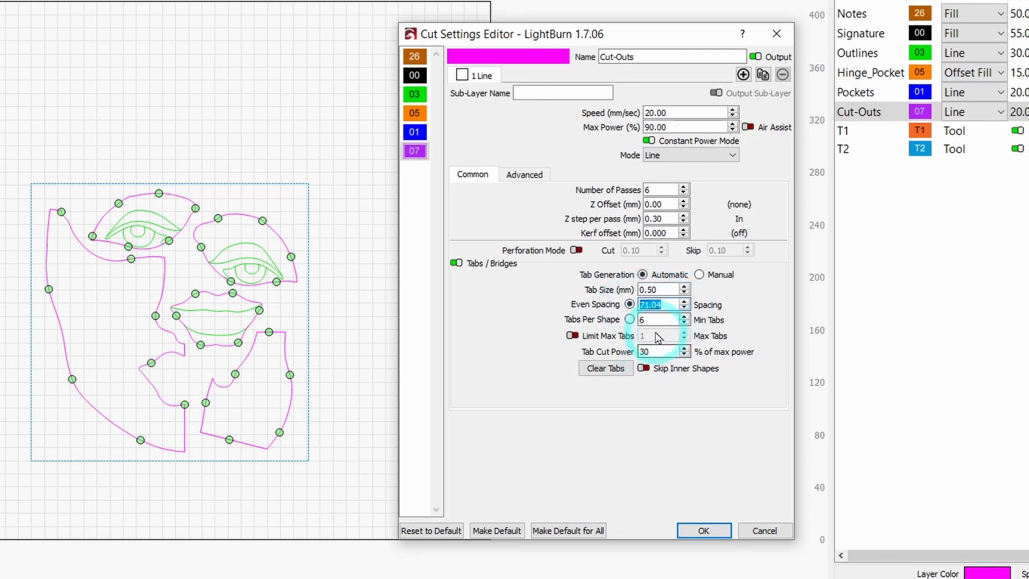
left_click_drag(653, 321, 633, 321)
type("4")
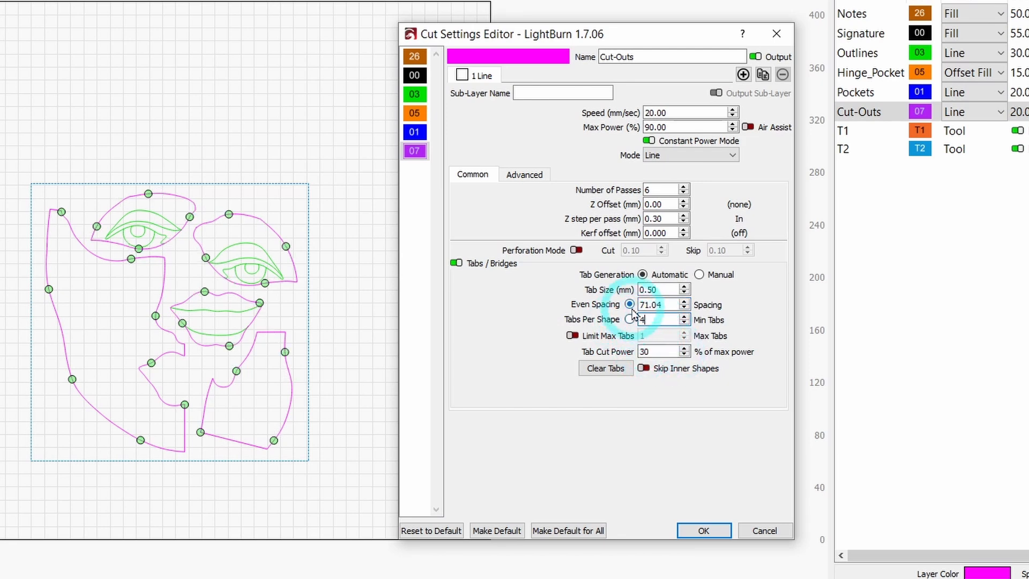
Change tab generation to Manual and apply the Cut-Outs layer settings
left_click(698, 274)
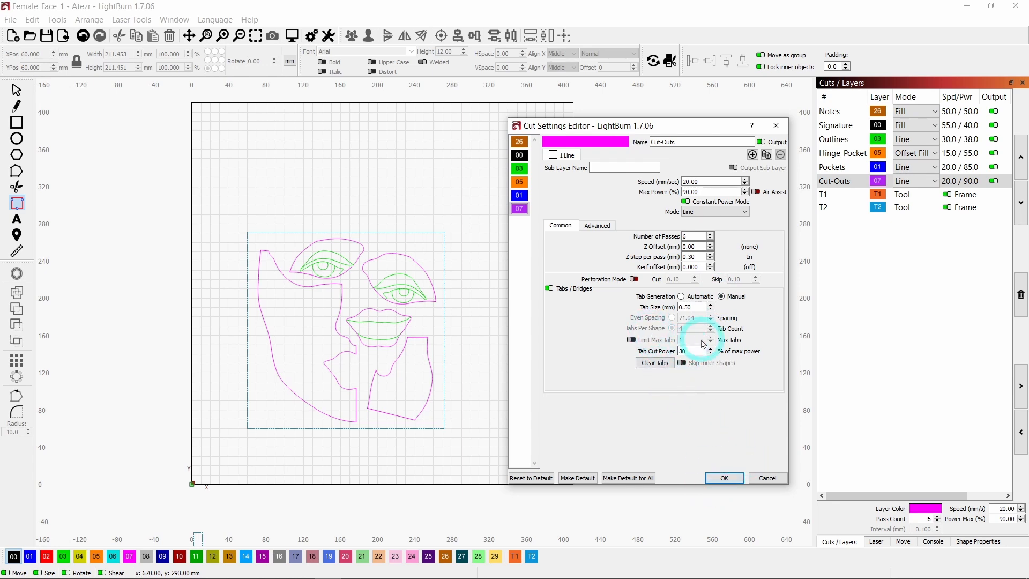
left_click(724, 478)
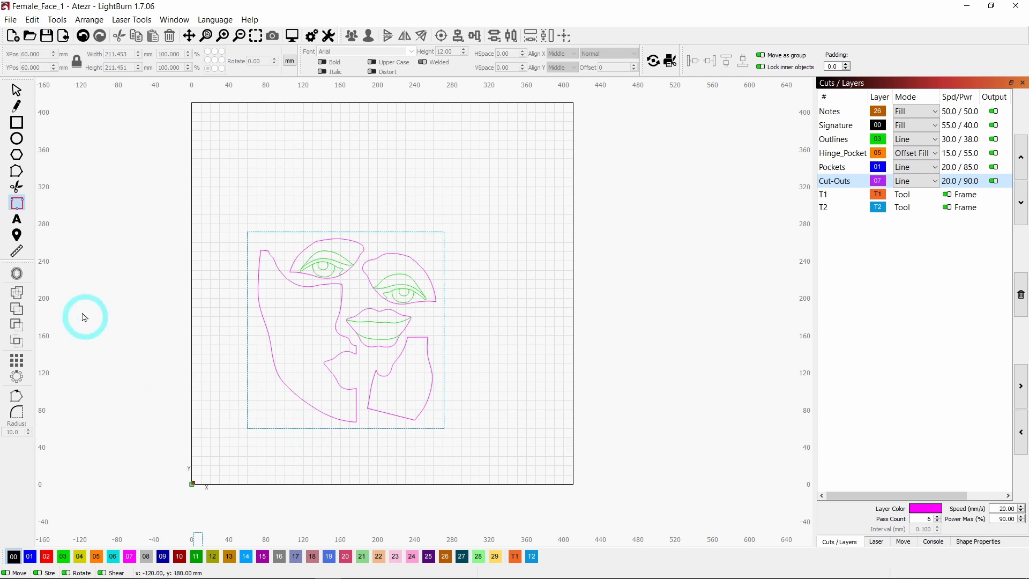
Place eight manual tabs around the outline of the cheek and chin piece at the lower right of the panel
scroll(395, 298, "up", 1)
scroll(223, 345, "up", 2)
scroll(223, 345, "up", 2)
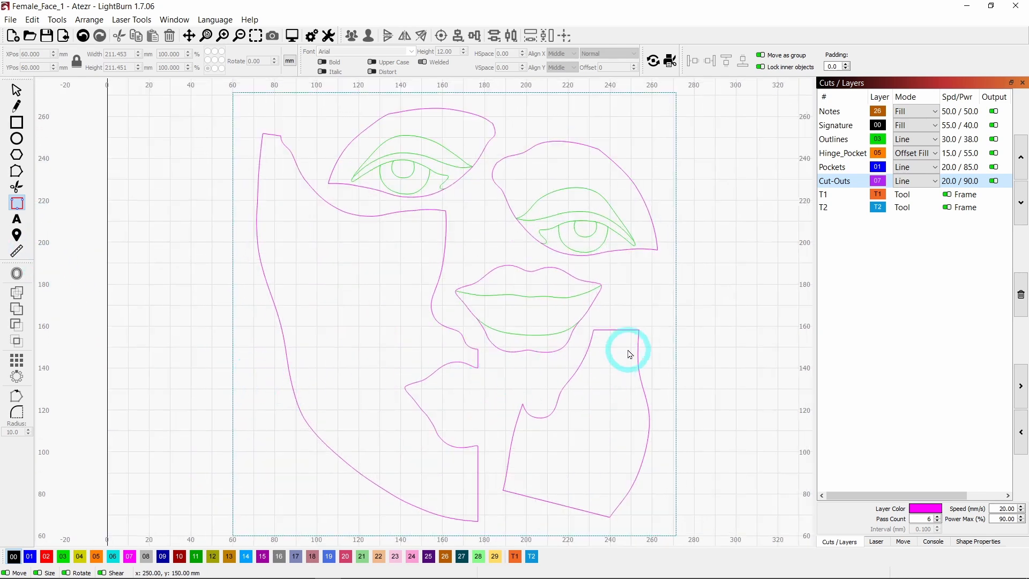
left_click(636, 347)
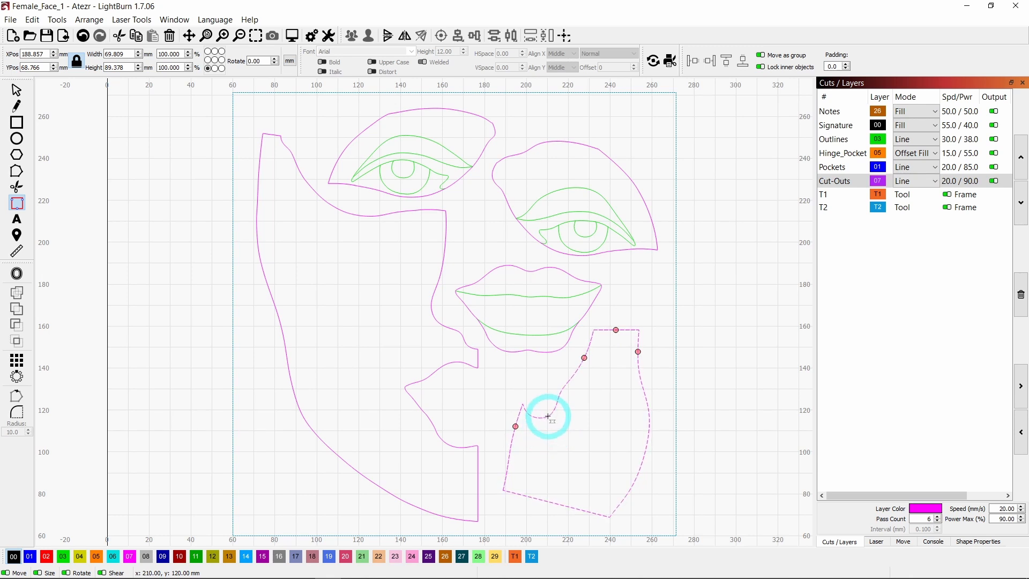
left_click(623, 499)
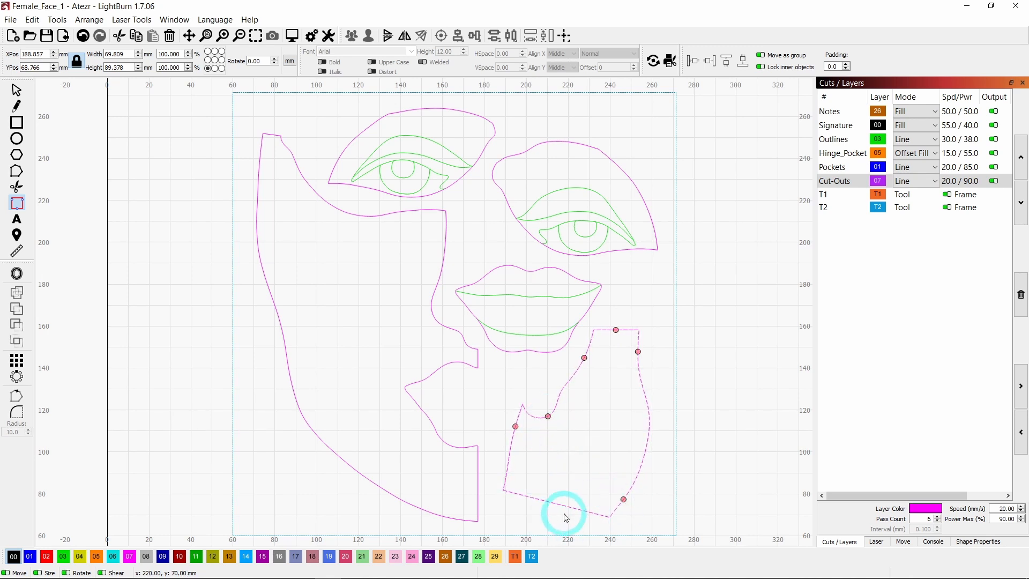
left_click(507, 470)
scroll(571, 444, "down", 2)
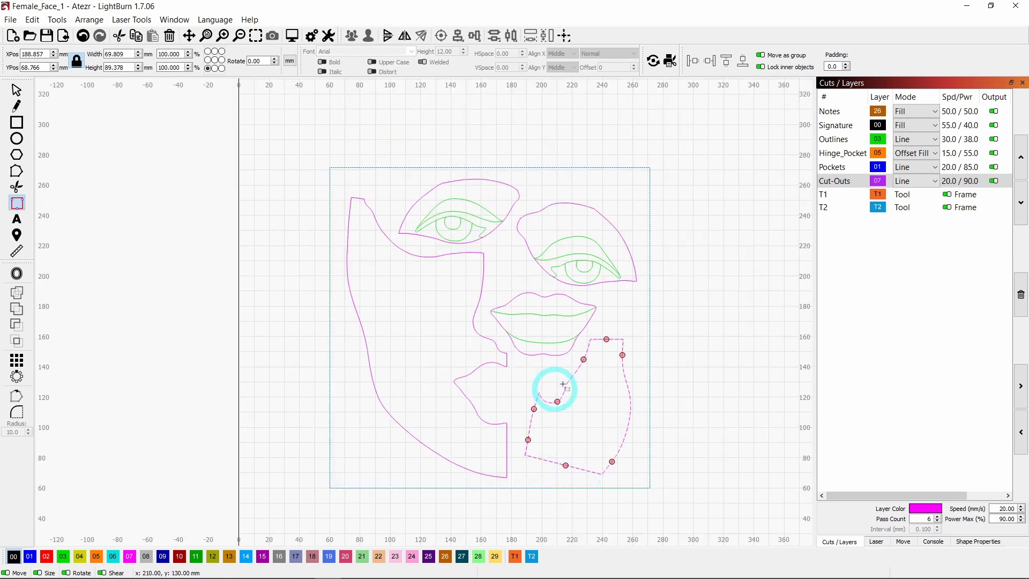
Add four manual tabs to the lips outline and ten along the large face piece on the panel's left side
scroll(525, 345, "up", 2)
left_click(514, 353)
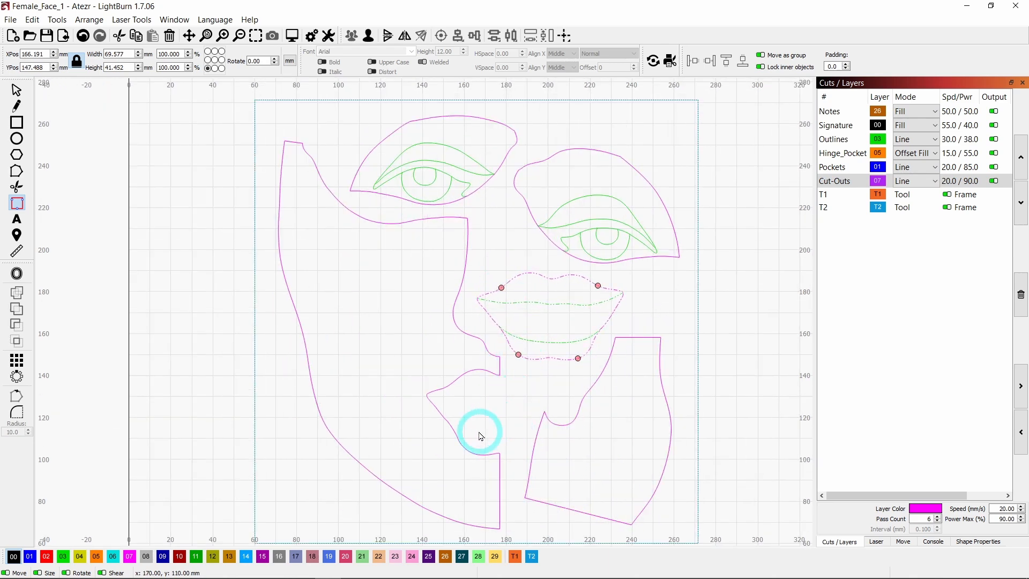
left_click(447, 386)
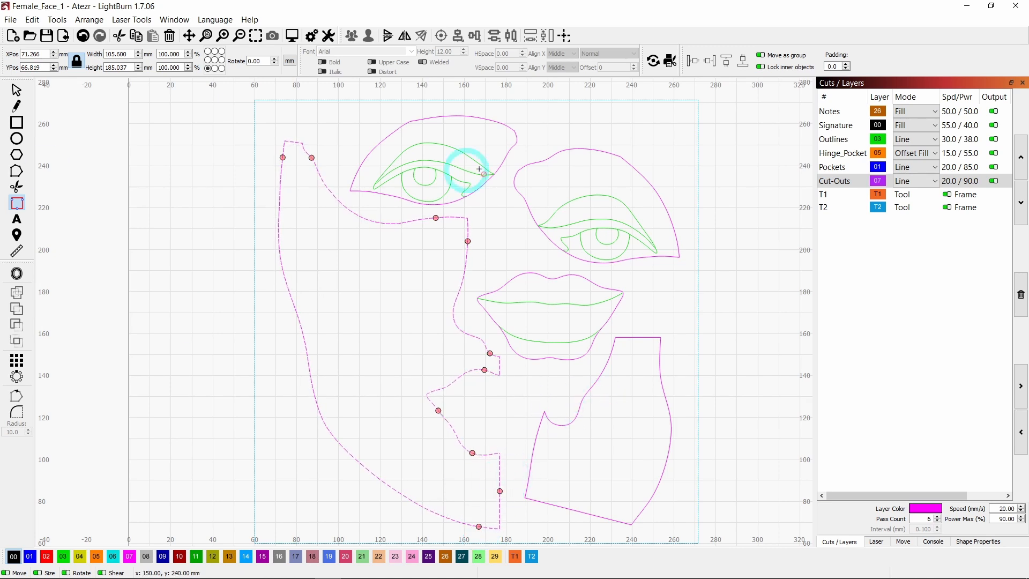
Add four manual tabs to the outline of each of the two eye pieces
left_click(671, 225)
left_click(642, 257)
left_click(539, 161)
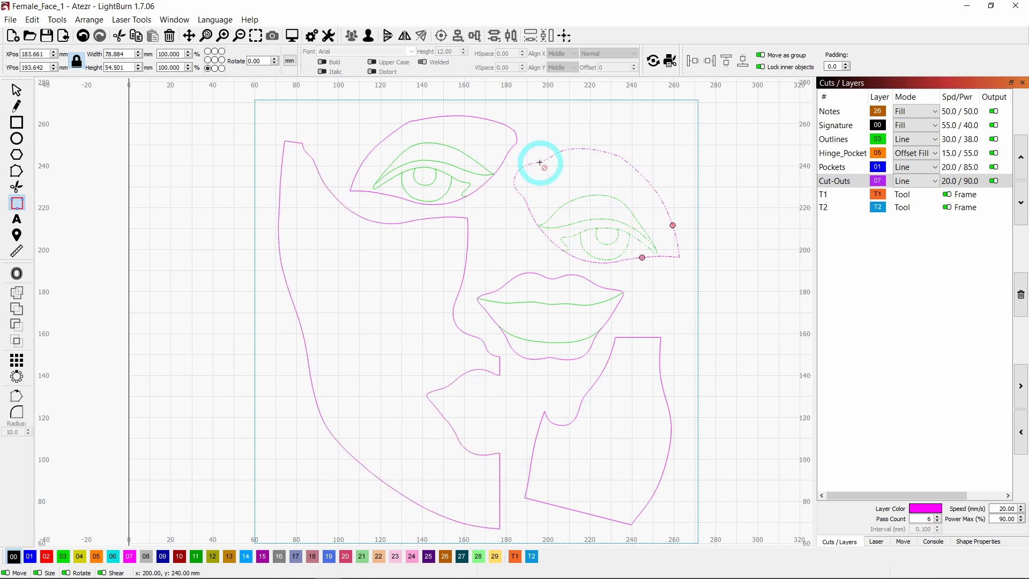
left_click(531, 214)
left_click(456, 234)
left_click(386, 194)
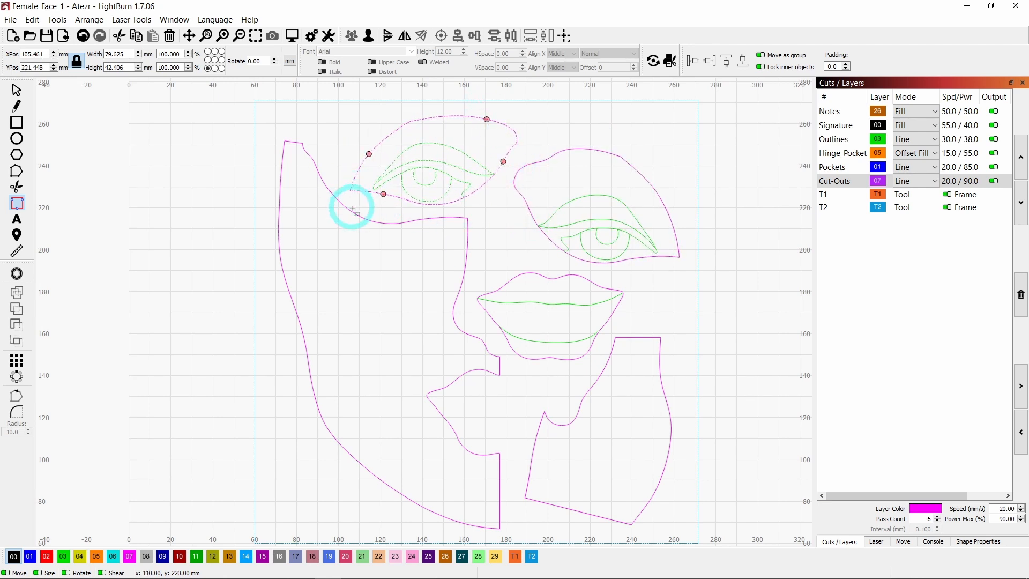
Set the Cut-Outs layer's tab cut power to 0% of max power and apply the settings
double_click(963, 186)
left_click_drag(523, 82, 869, 148)
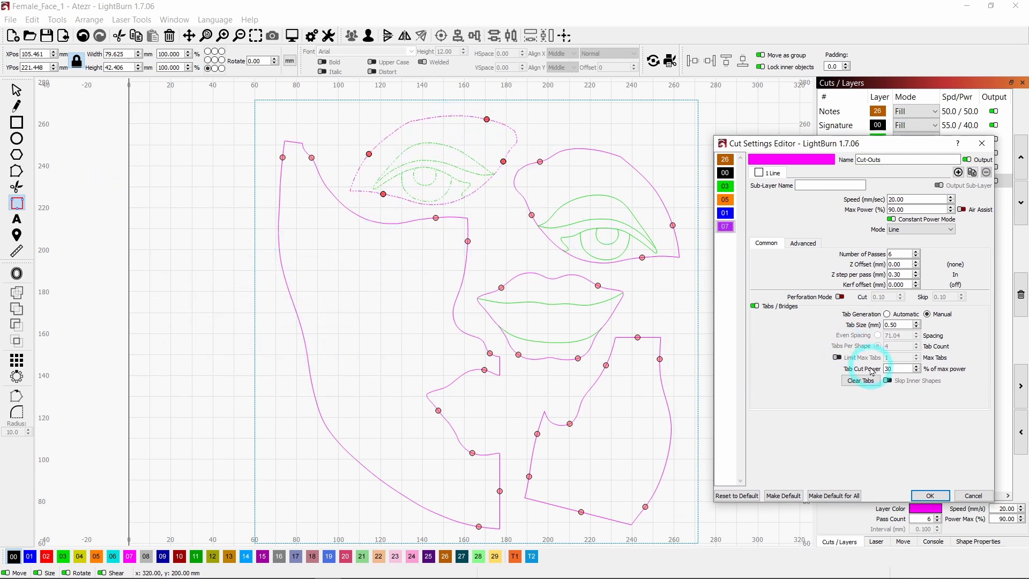
double_click(900, 370)
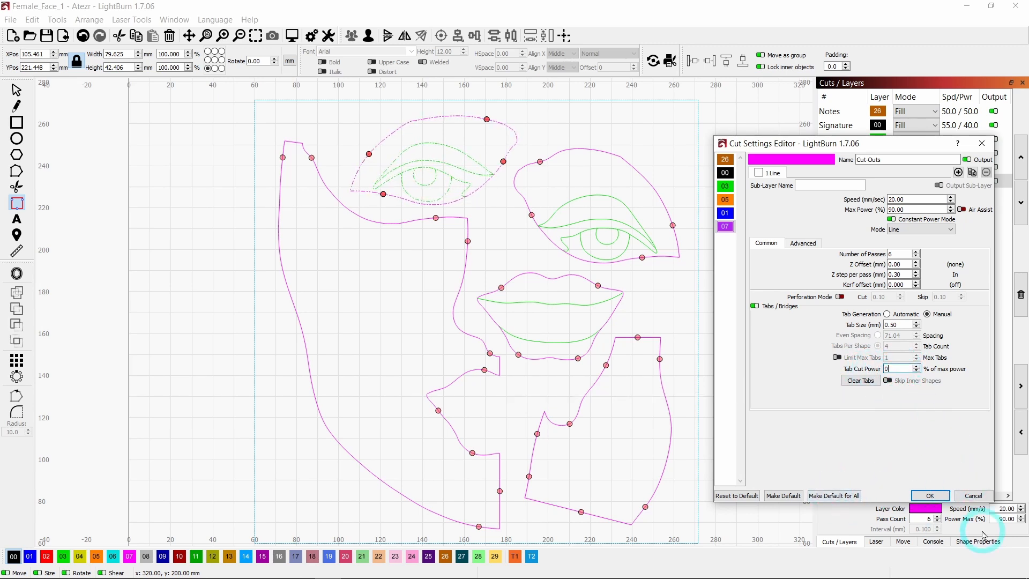
type("0")
left_click(929, 495)
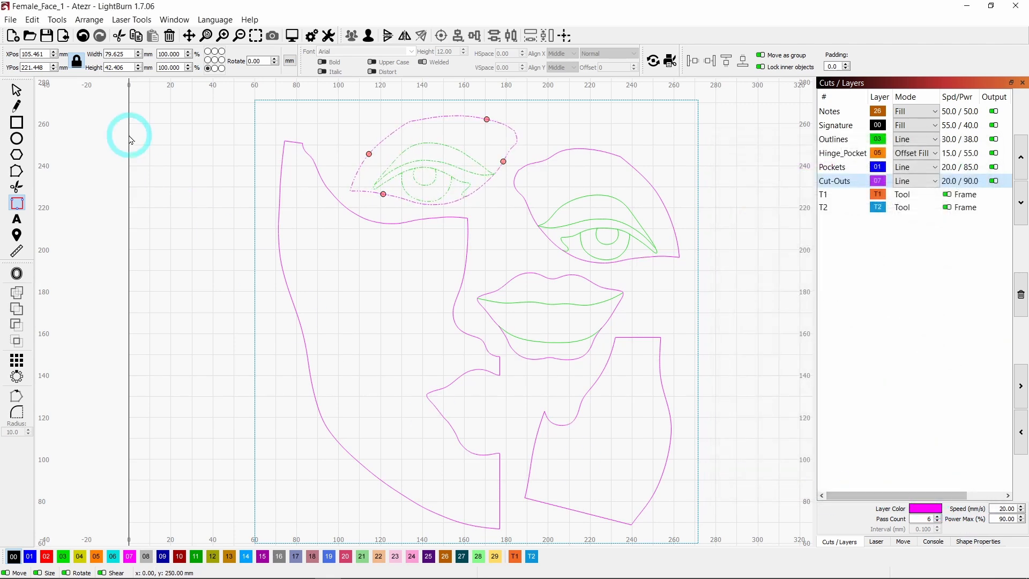
Preview the cut and examine a tab gap up close along the lower edge of the eye piece
left_click(16, 91)
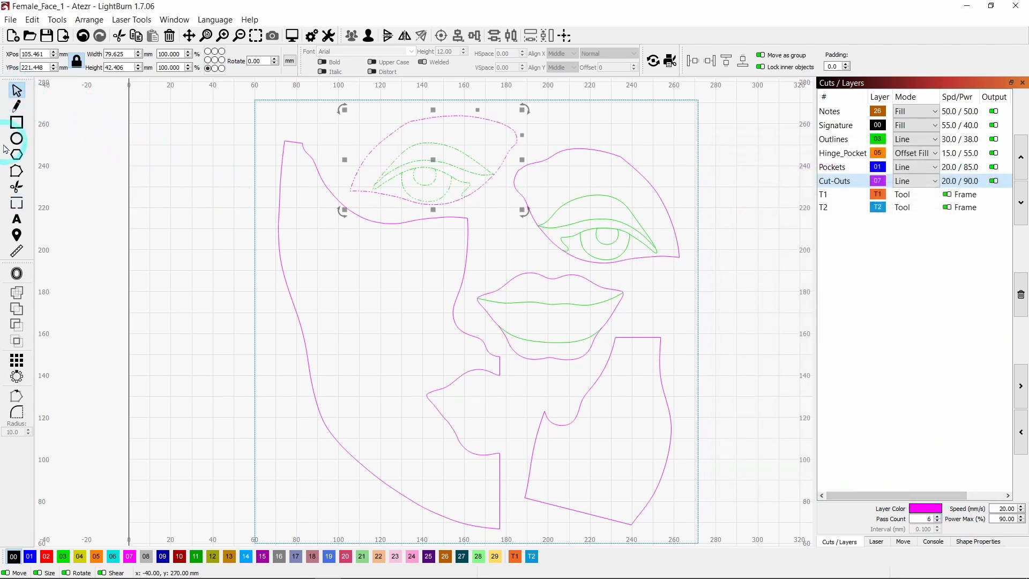
scroll(237, 292, "down", 2)
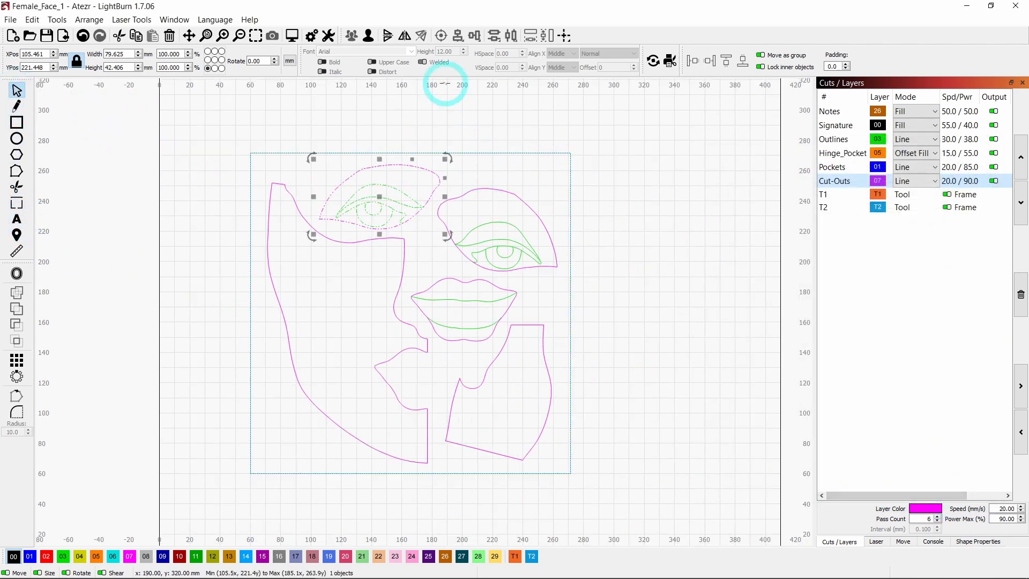
left_click(291, 36)
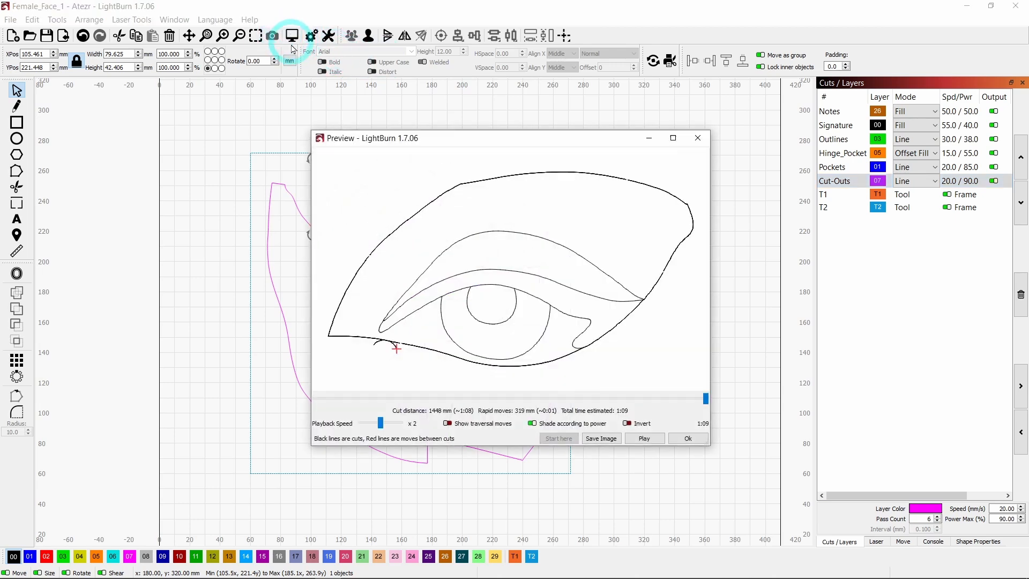
scroll(386, 343, "up", 4)
scroll(391, 341, "up", 5)
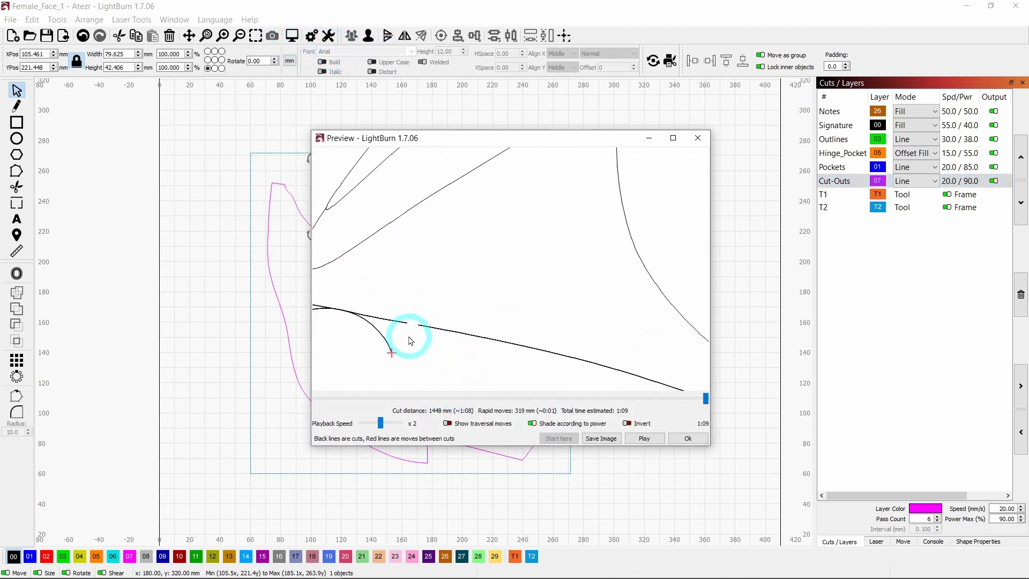
Close the preview and set the Cut-Outs layer's tab cut power to 30% of max power
scroll(419, 329, "down", 5)
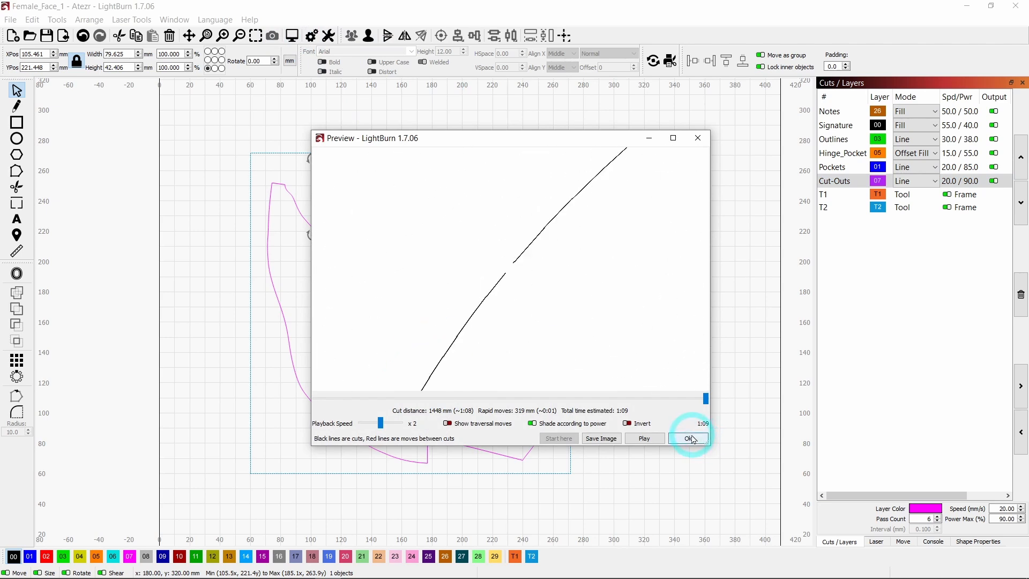
left_click(690, 438)
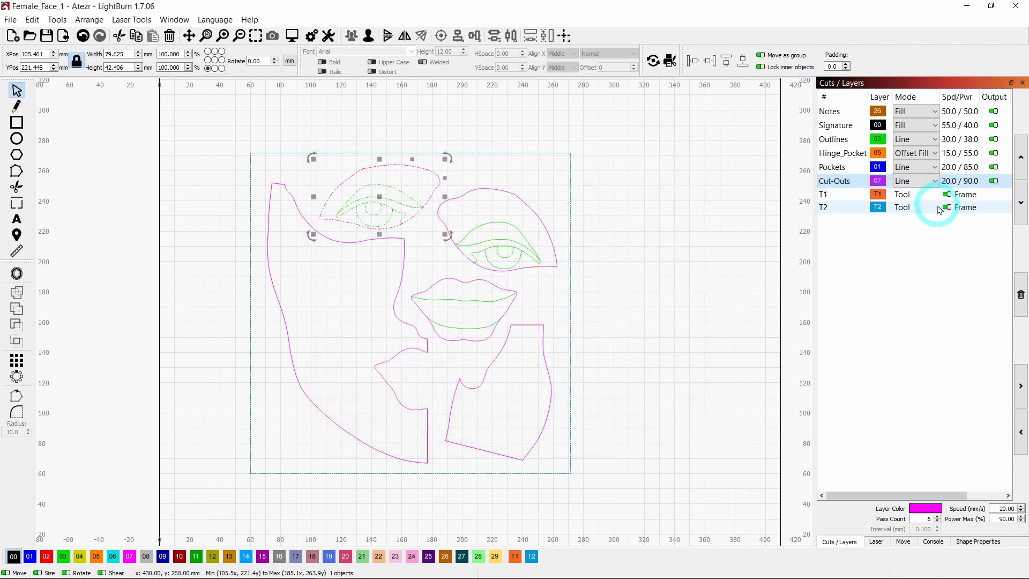
double_click(956, 191)
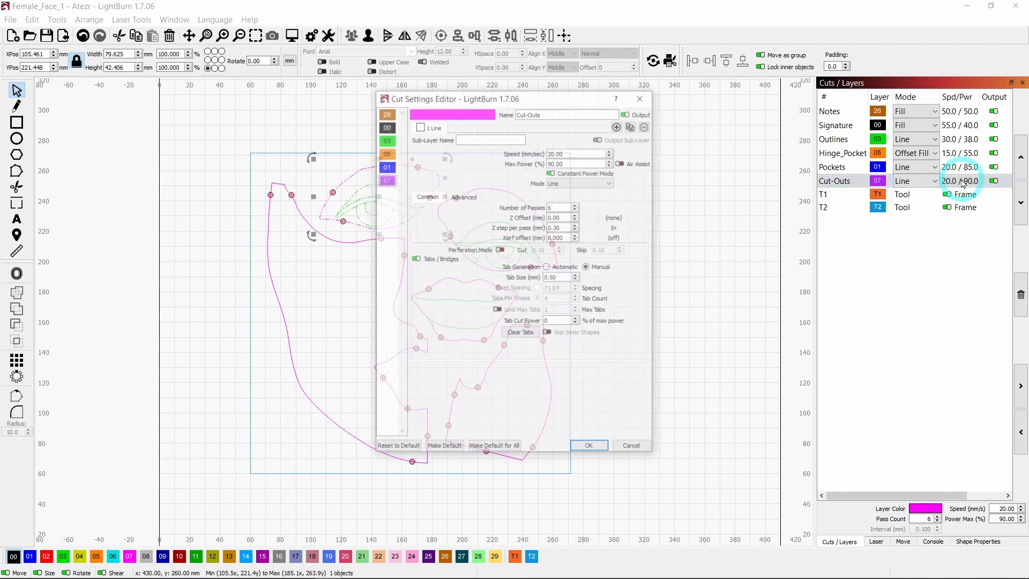
left_click(566, 327)
left_click(513, 325)
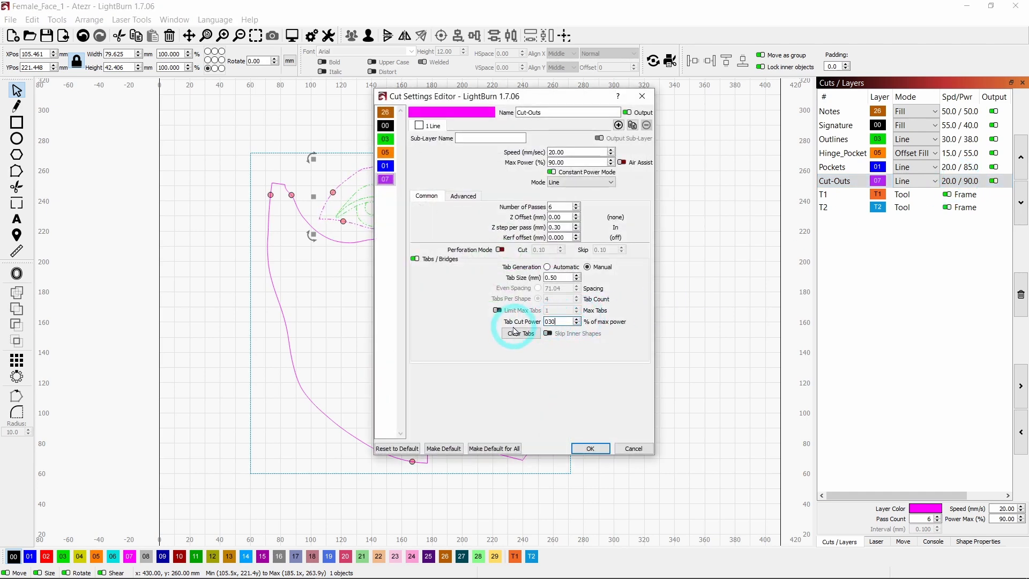
left_click(590, 449)
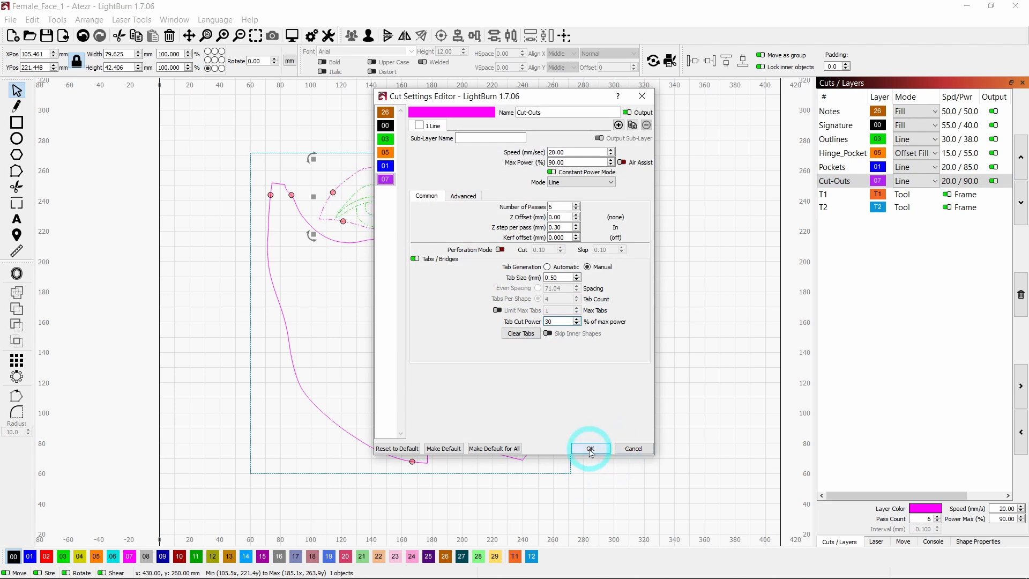
Preview the cut again and examine up close how the tab on the eye piece's lower edge is cut at the new power
left_click(292, 36)
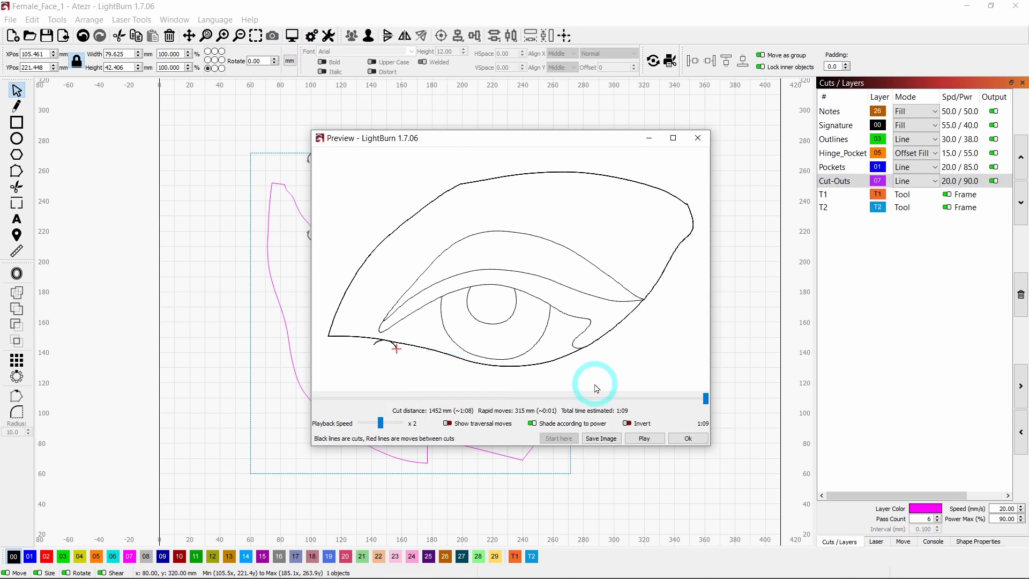
scroll(394, 343, "up", 6)
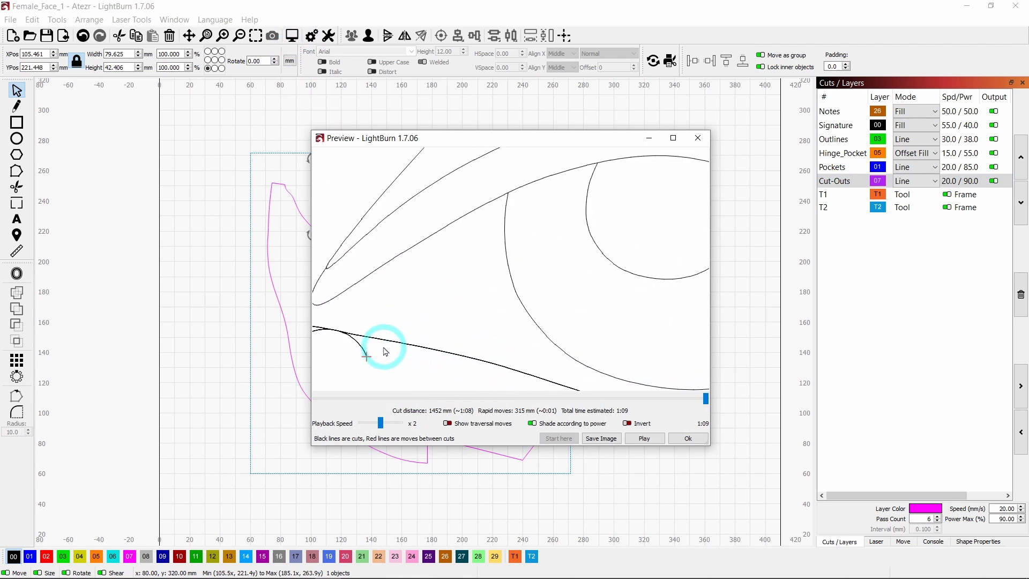
scroll(387, 347, "up", 4)
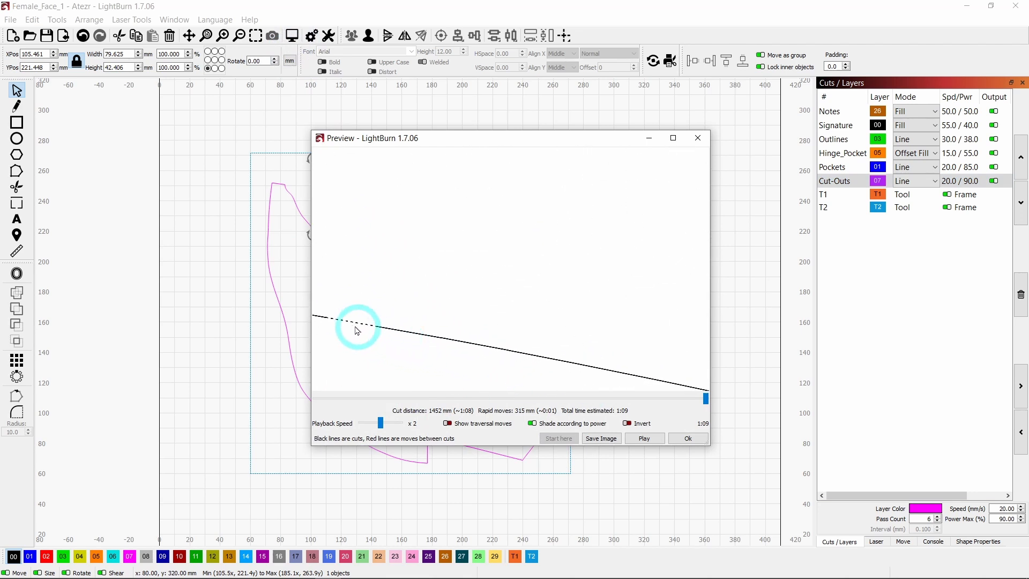
scroll(494, 336, "down", 5)
scroll(512, 345, "up", 4)
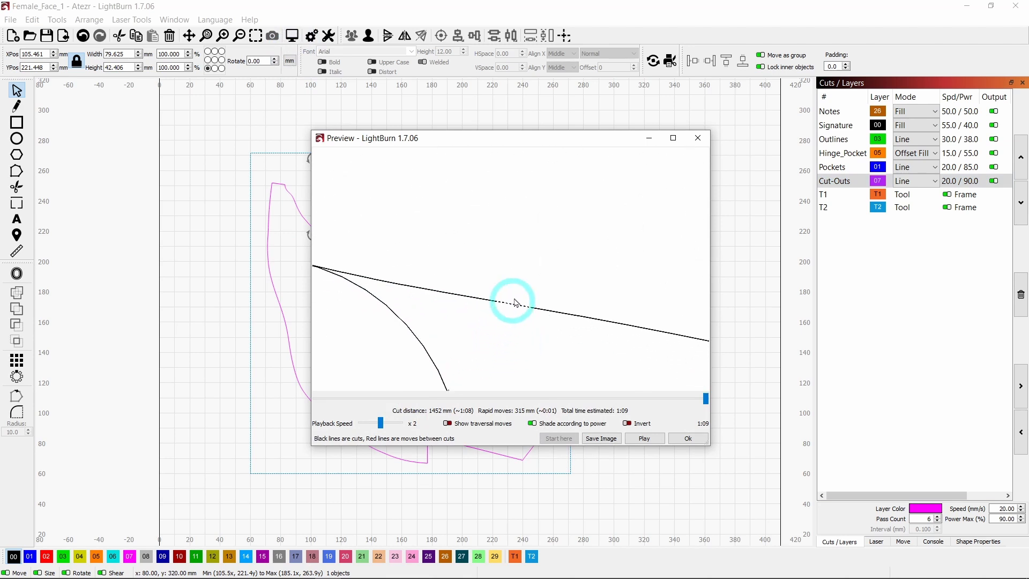
scroll(513, 305, "up", 2)
scroll(515, 312, "up", 3)
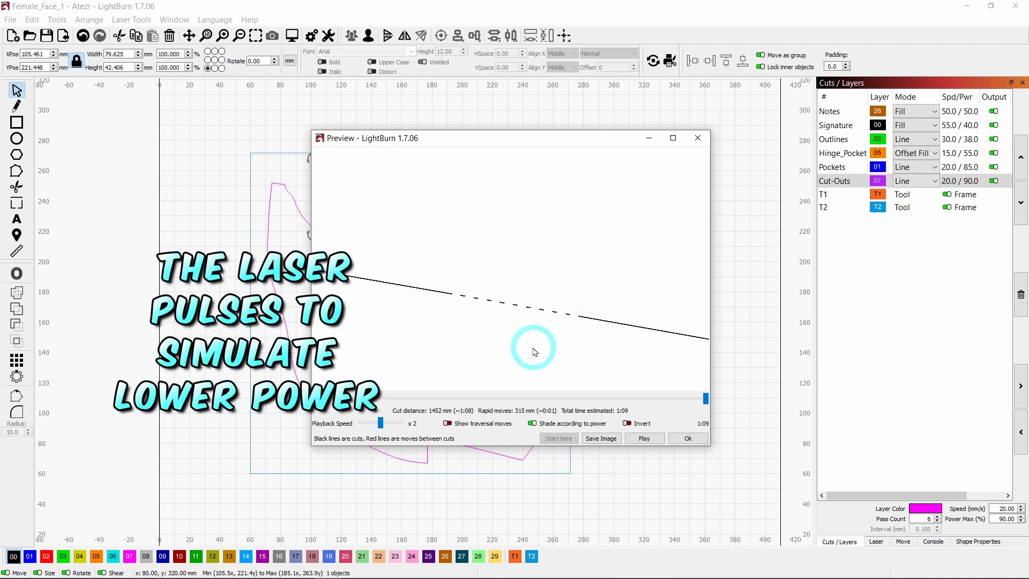
scroll(432, 340, "down", 5)
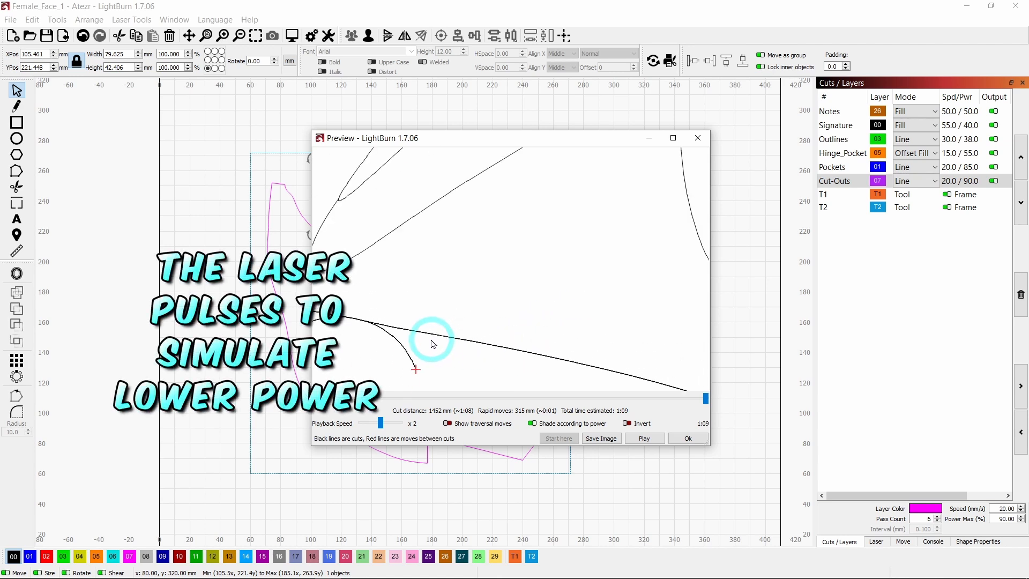
scroll(422, 341, "down", 6)
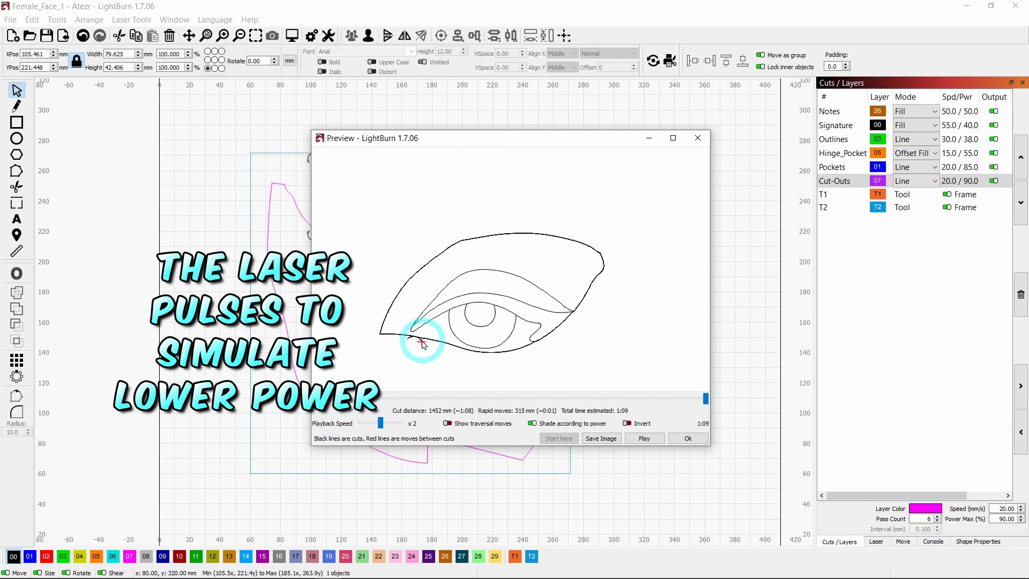